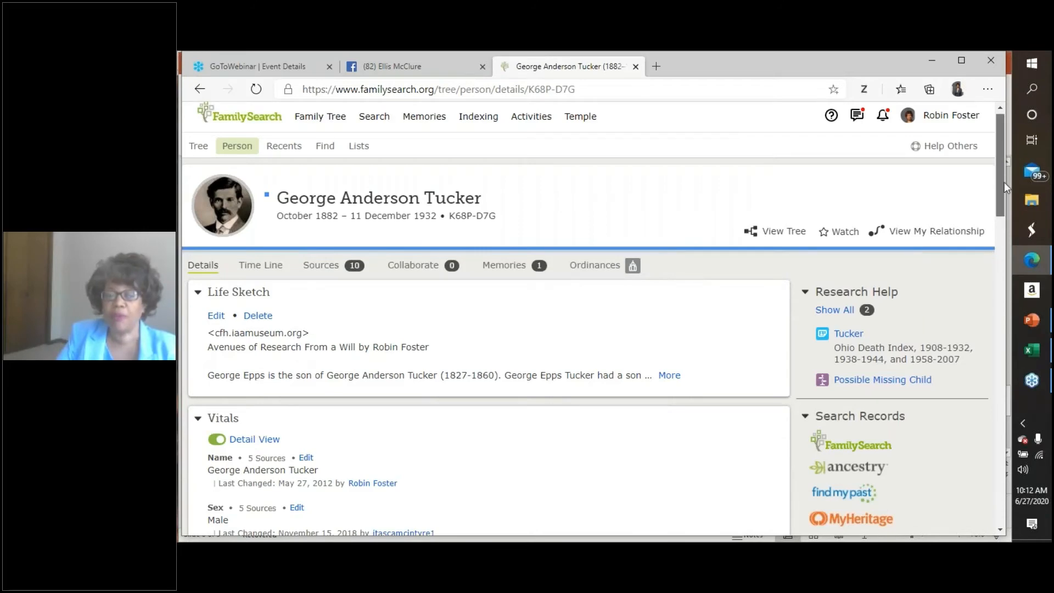
Open the Ohio Death Index record hint listed in the person's research help.
scroll(1003, 182, down, 5)
scroll(1009, 279, down, 3)
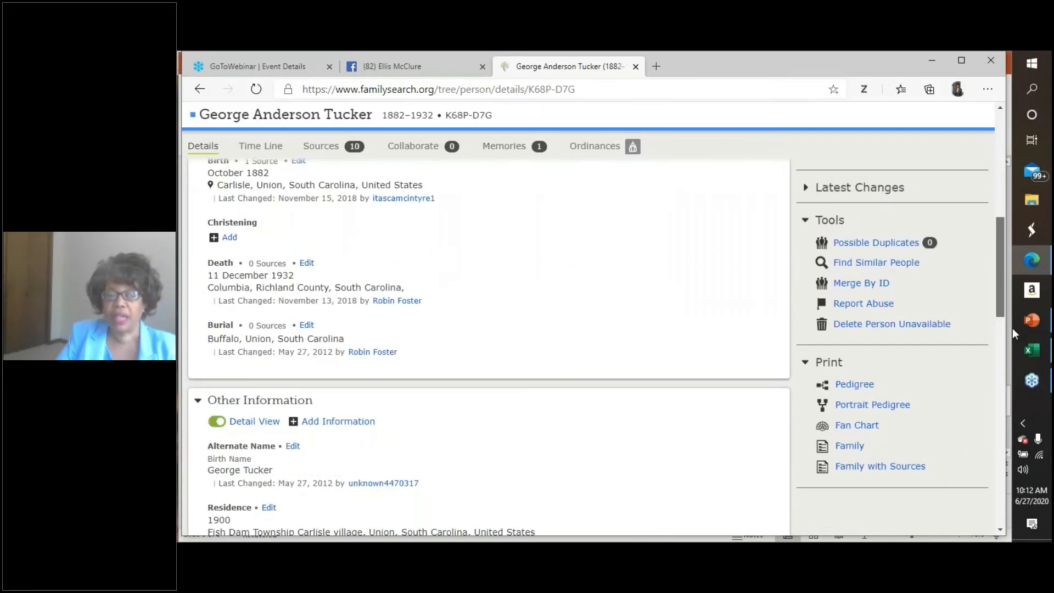
mouse_move(1012, 329)
mouse_down()
mouse_move(1009, 491)
mouse_move(948, 195)
mouse_up()
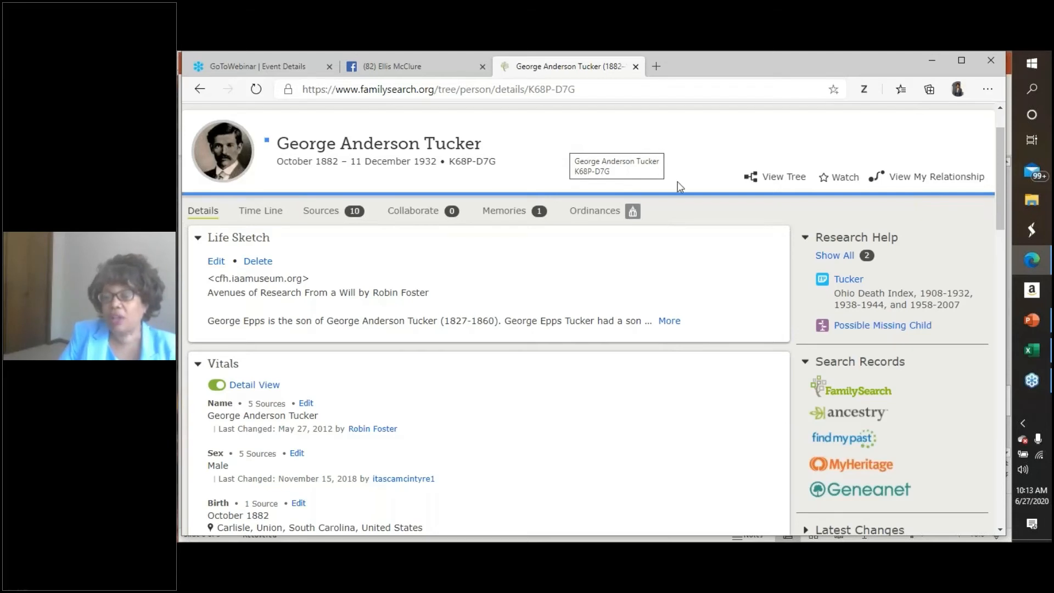
click(822, 282)
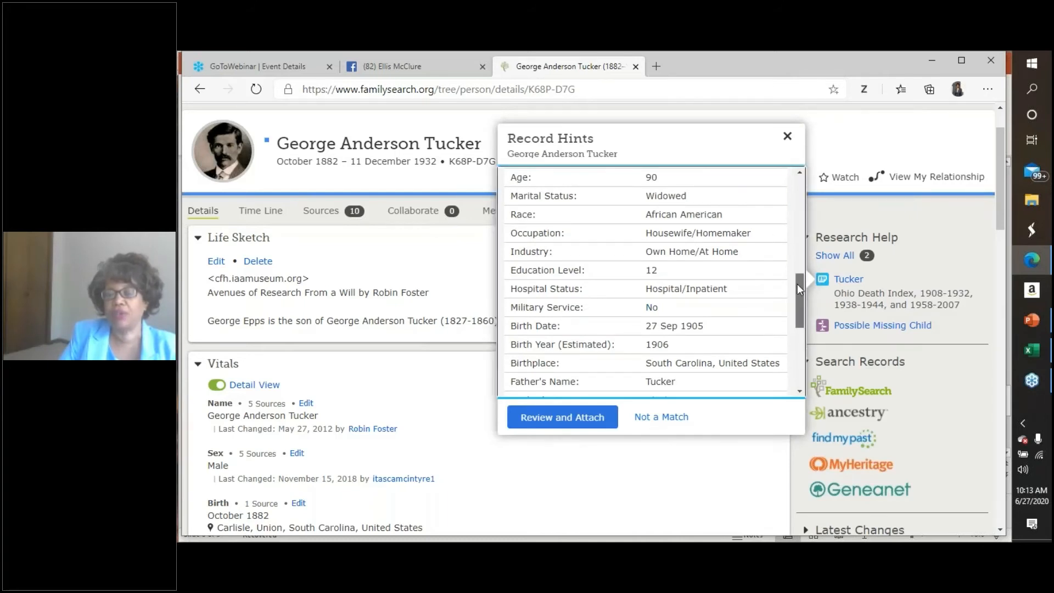
Examine the death record's event, birth and parent details in the record hint.
scroll(797, 284, up, 5)
scroll(782, 225, up, 1)
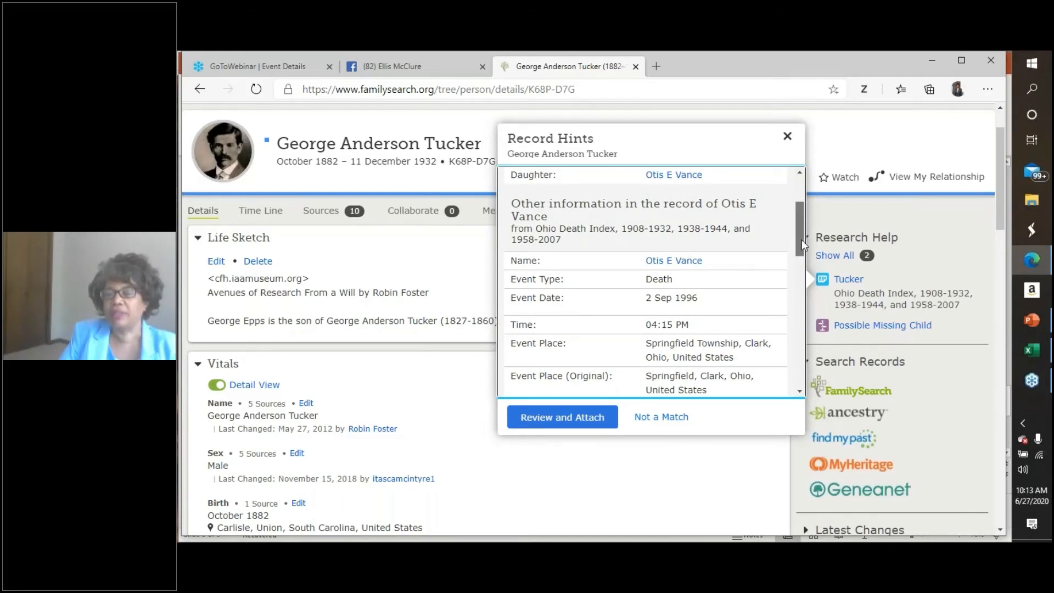
drag(801, 239, 806, 341)
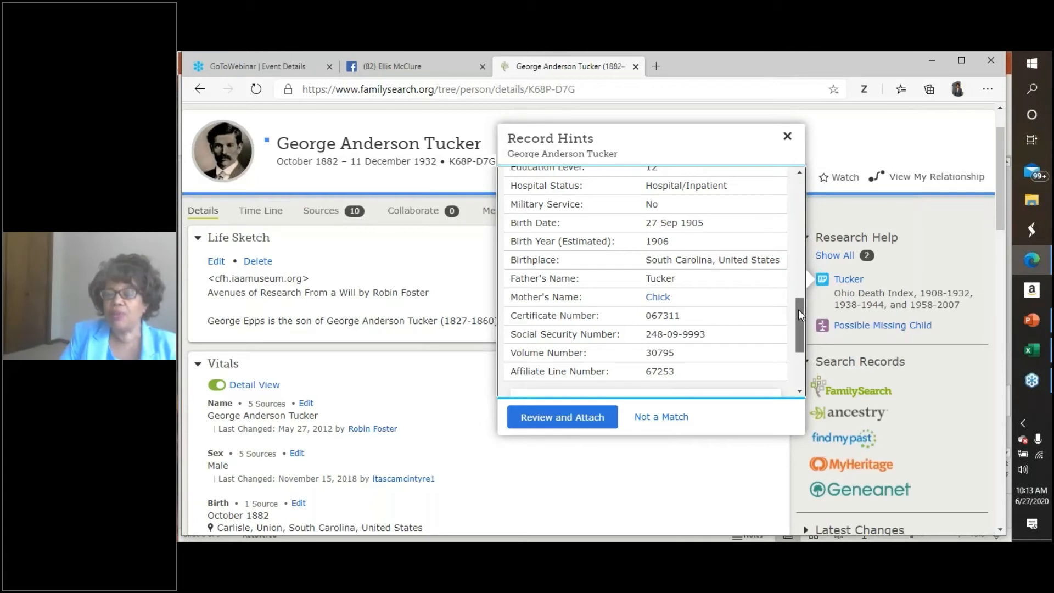
scroll(791, 282, up, 5)
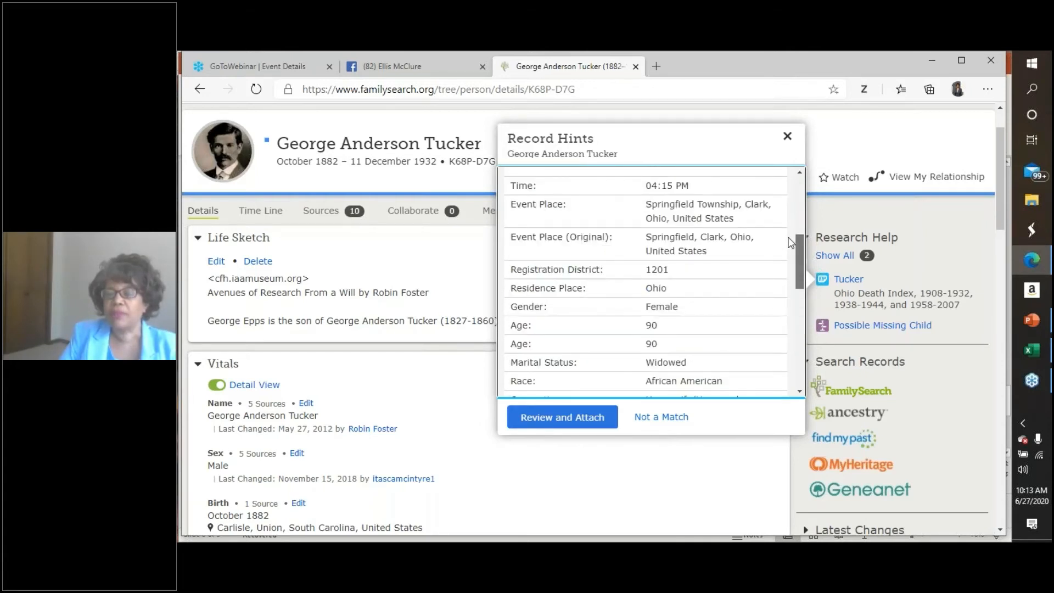
scroll(788, 221, down, 3)
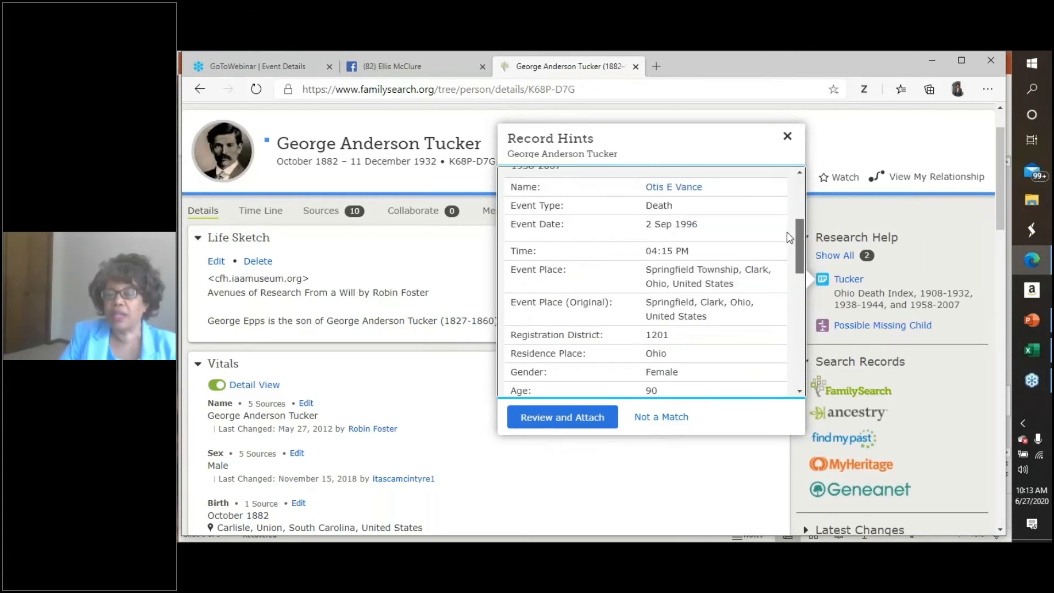
scroll(784, 258, down, 1)
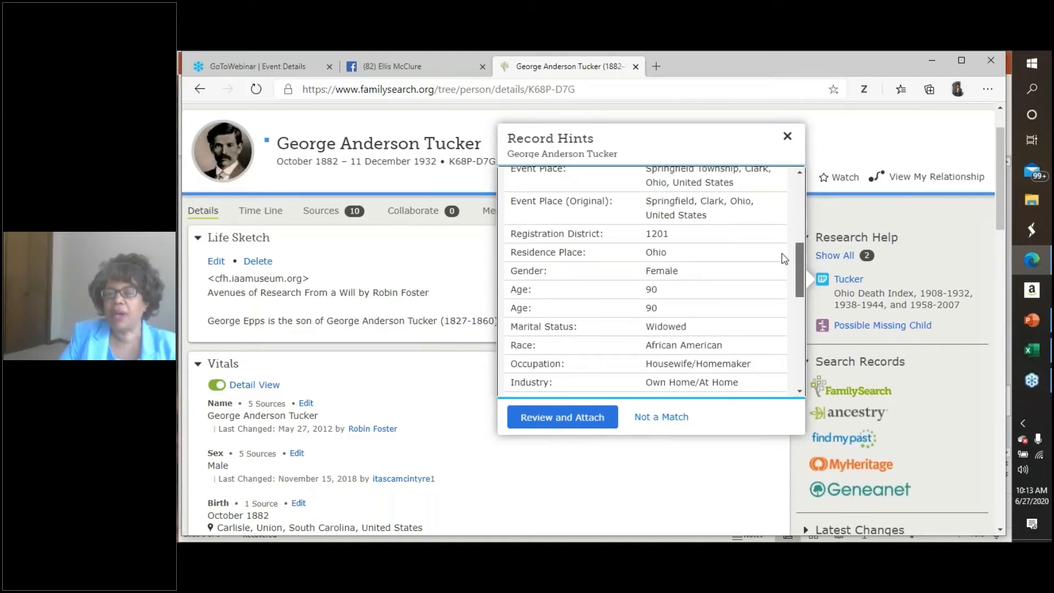
scroll(785, 258, up, 1)
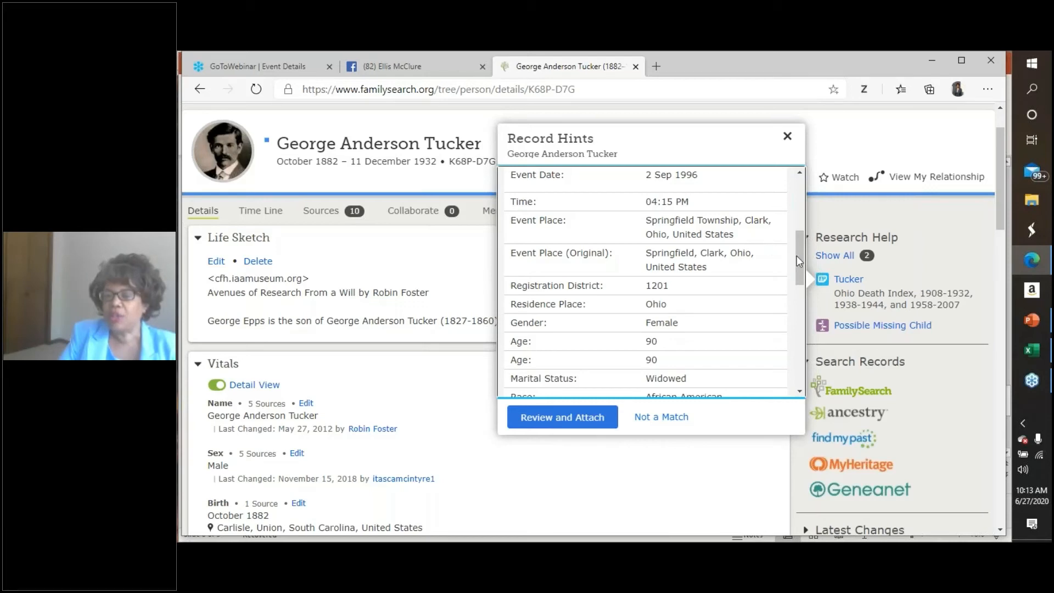
scroll(813, 271, down, 5)
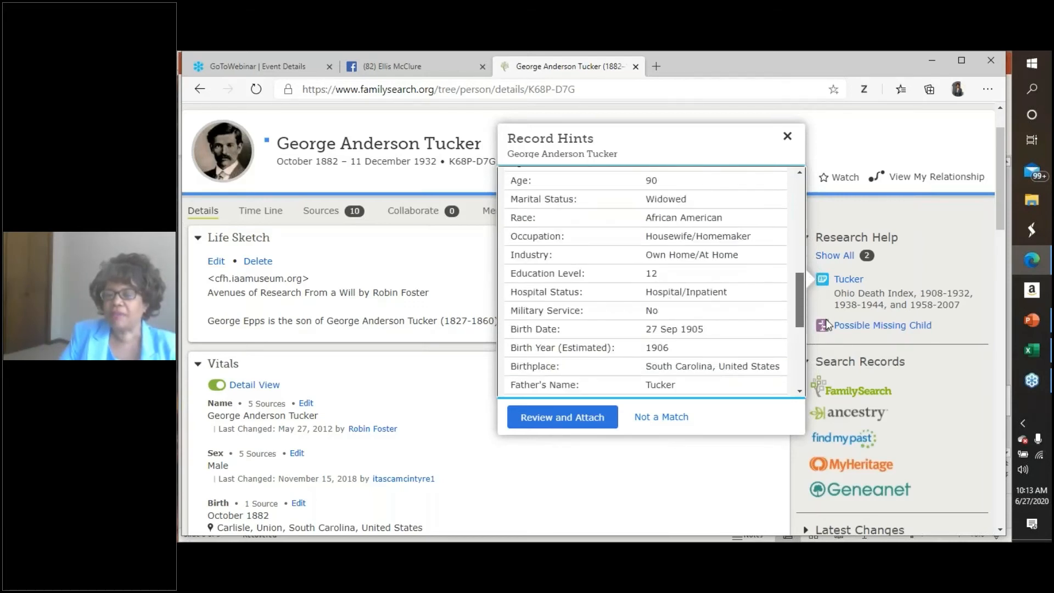
scroll(714, 367, down, 3)
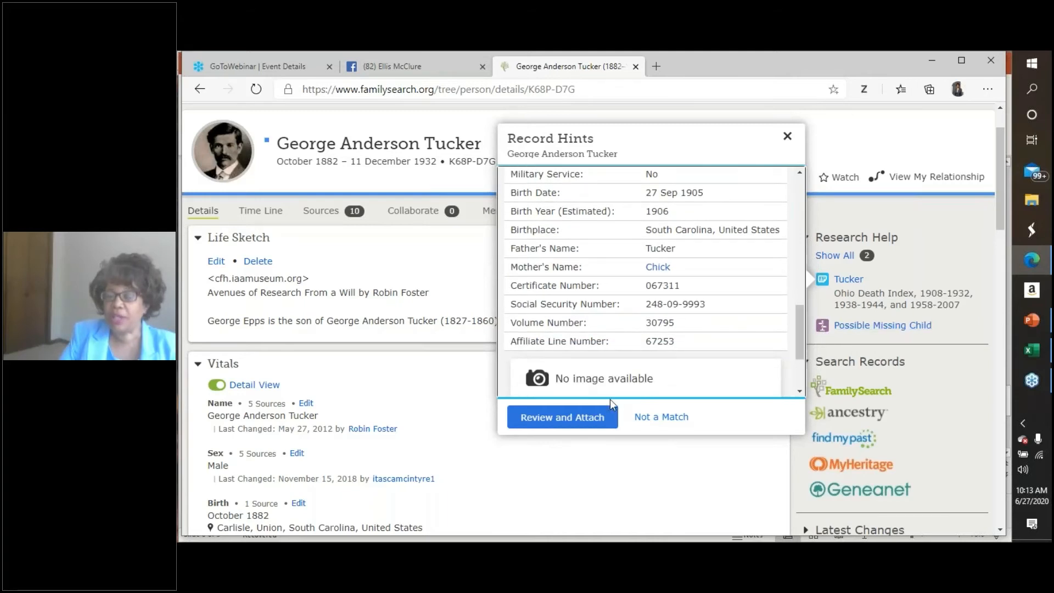
Open the hinted record for review and attachment, and compare the record's parents and daughter with the family tree.
click(586, 418)
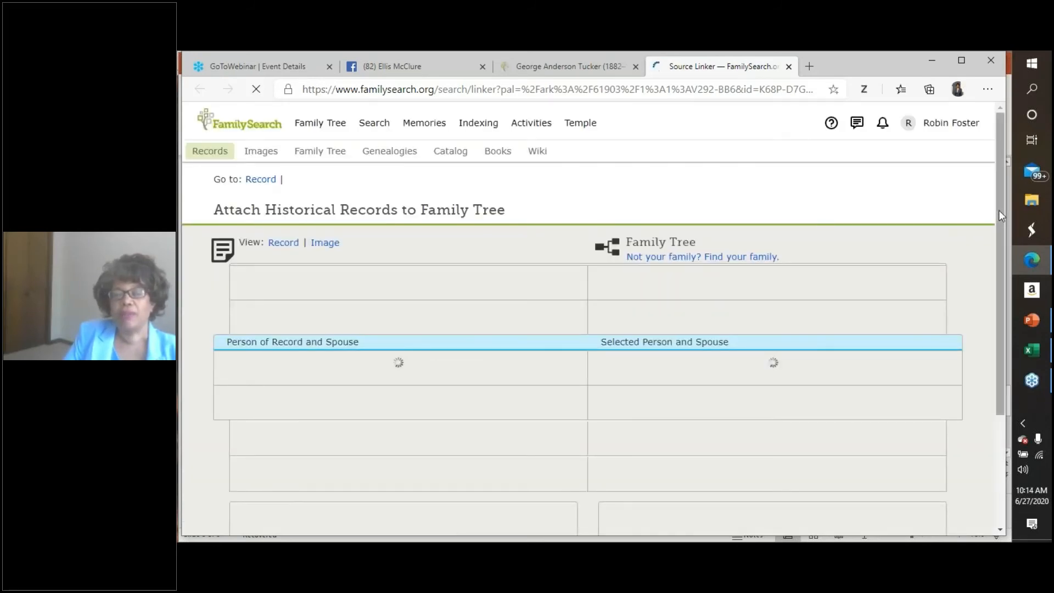
drag(999, 210, 1002, 256)
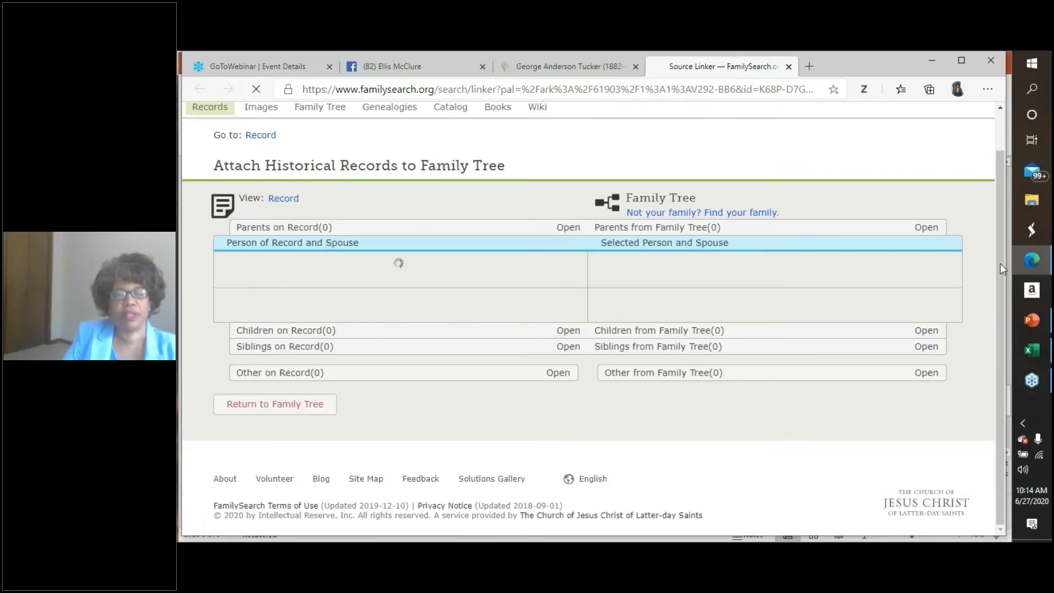
mouse_move(999, 263)
mouse_down()
mouse_move(996, 246)
mouse_move(1000, 265)
mouse_up()
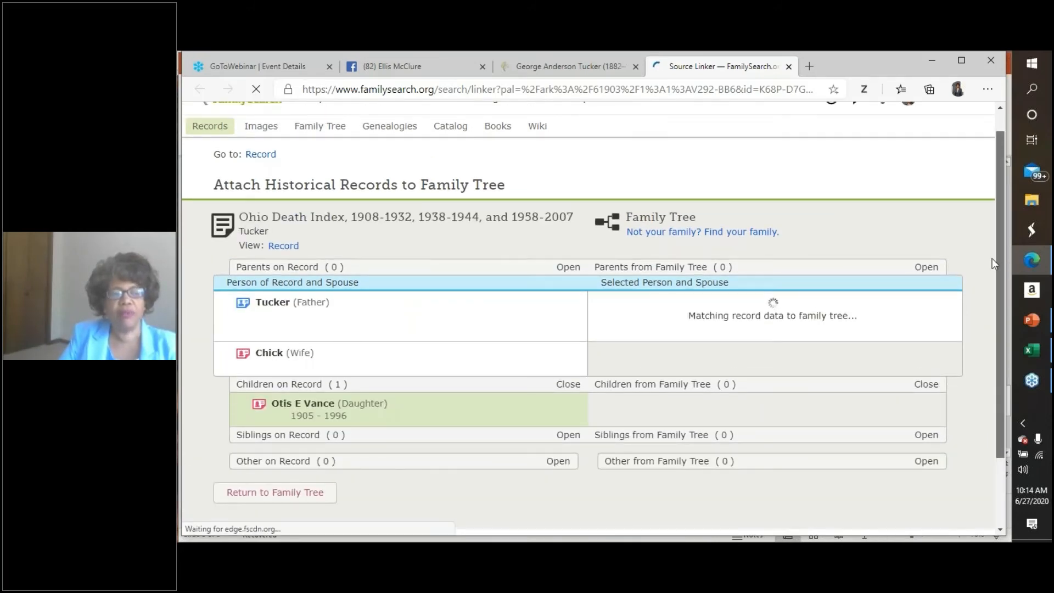
drag(992, 259, 991, 276)
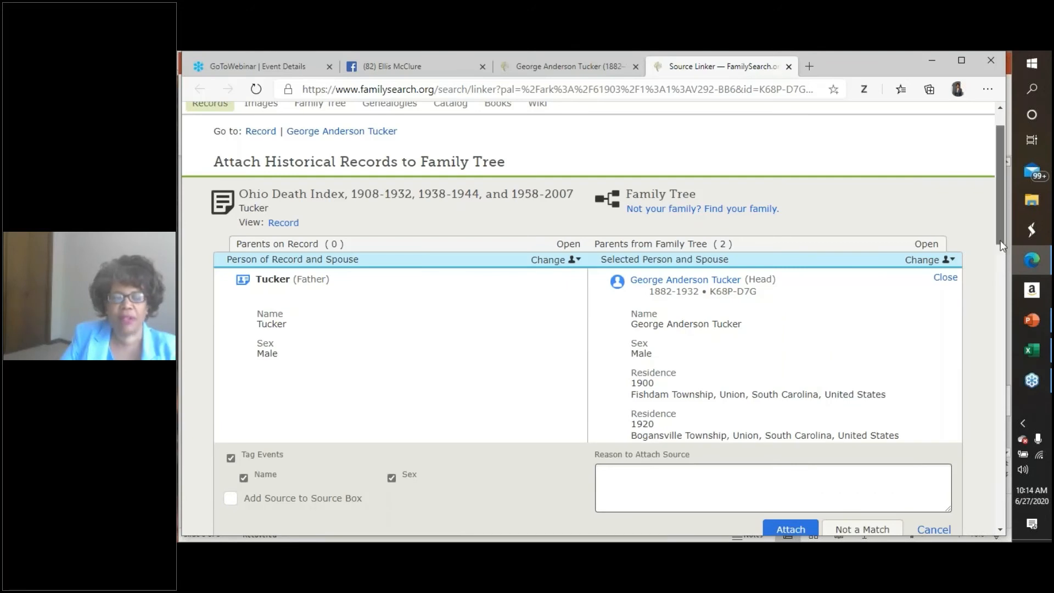
drag(997, 220, 1000, 295)
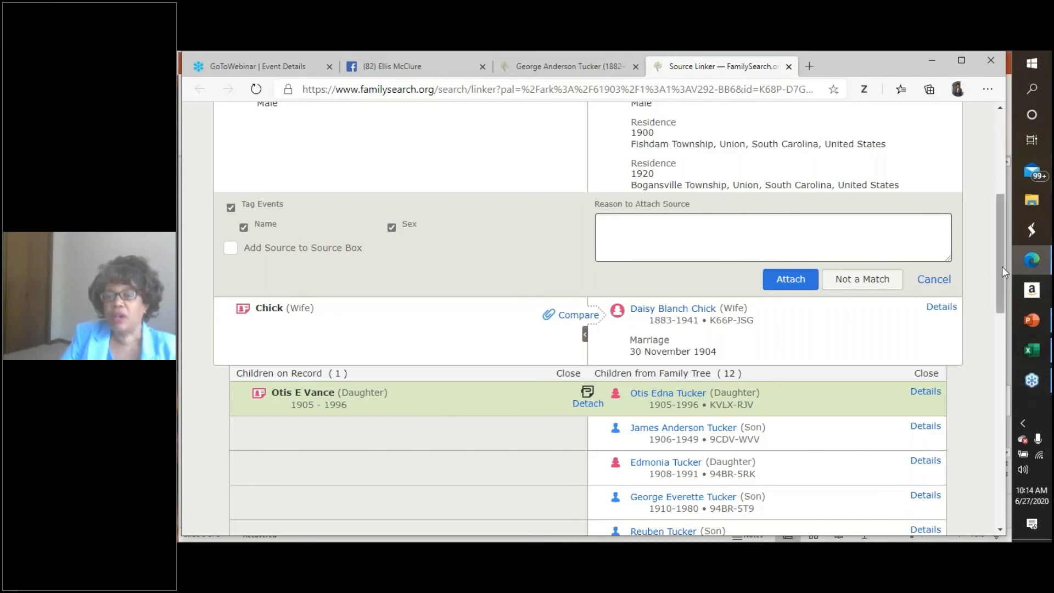
drag(1003, 270, 992, 228)
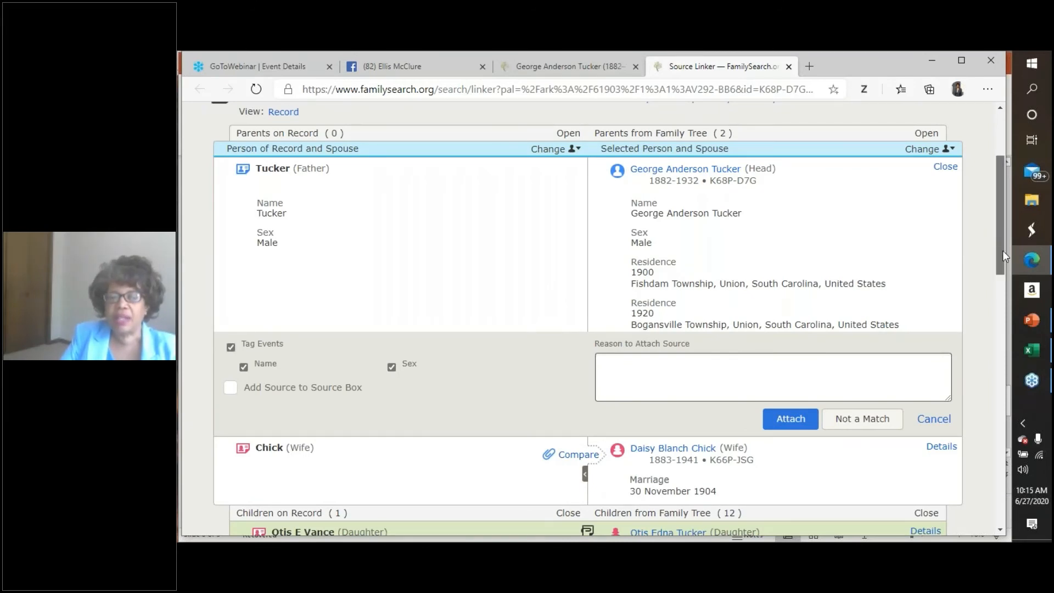
scroll(1002, 250, down, 3)
scroll(993, 236, up, 3)
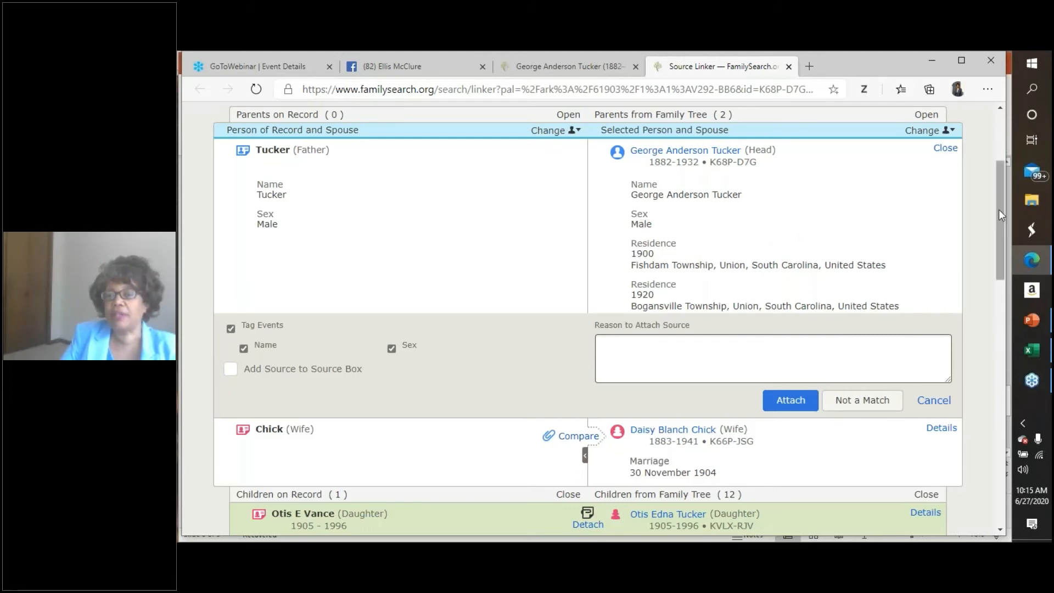
Attach the Ohio Death Index record to the father, excluding the Name tag and keeping the Sex tag.
drag(997, 206, 998, 196)
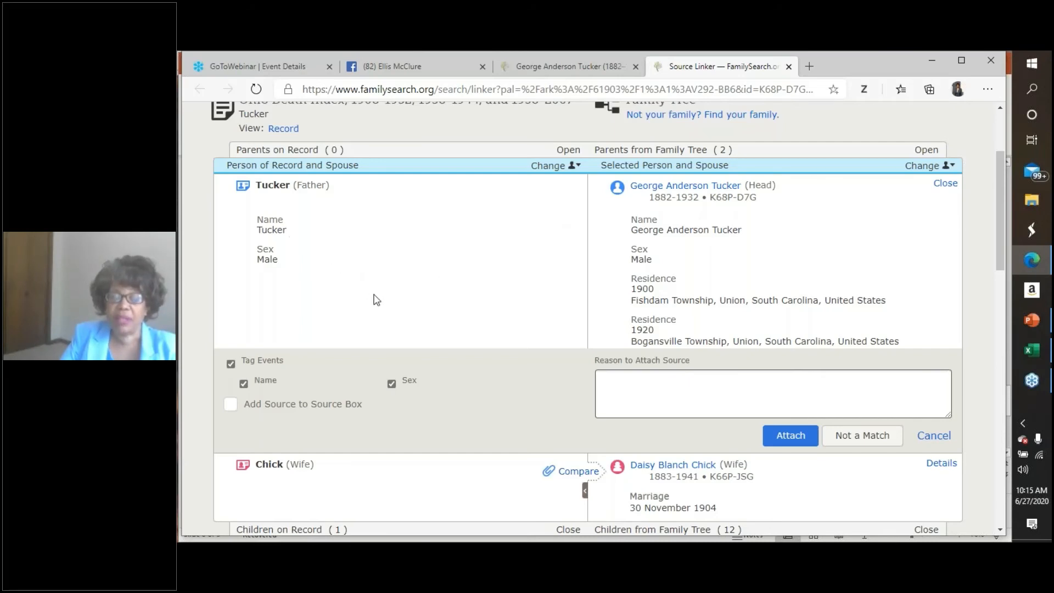
click(243, 383)
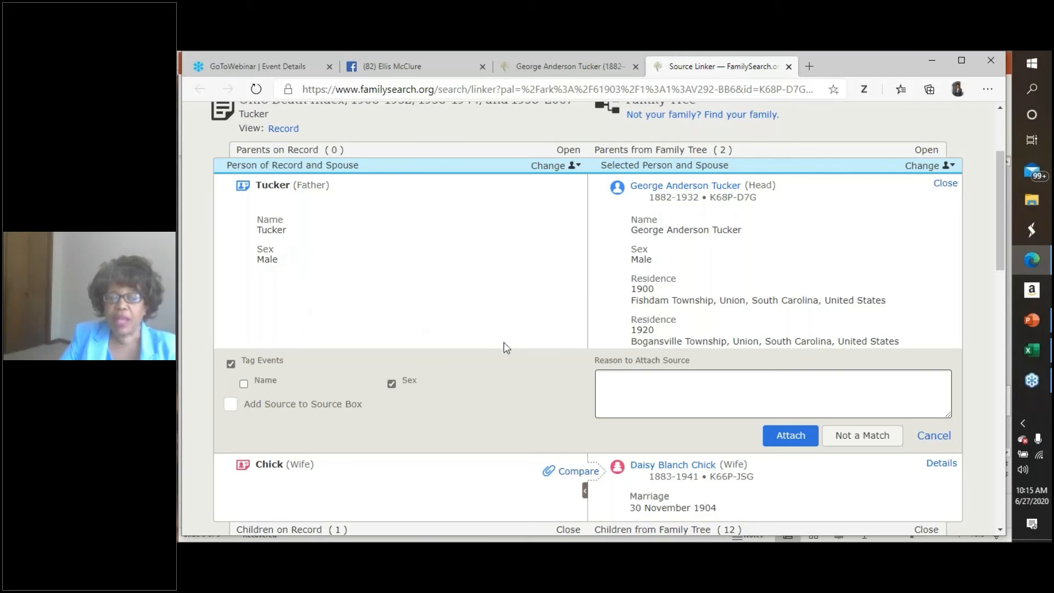
click(790, 436)
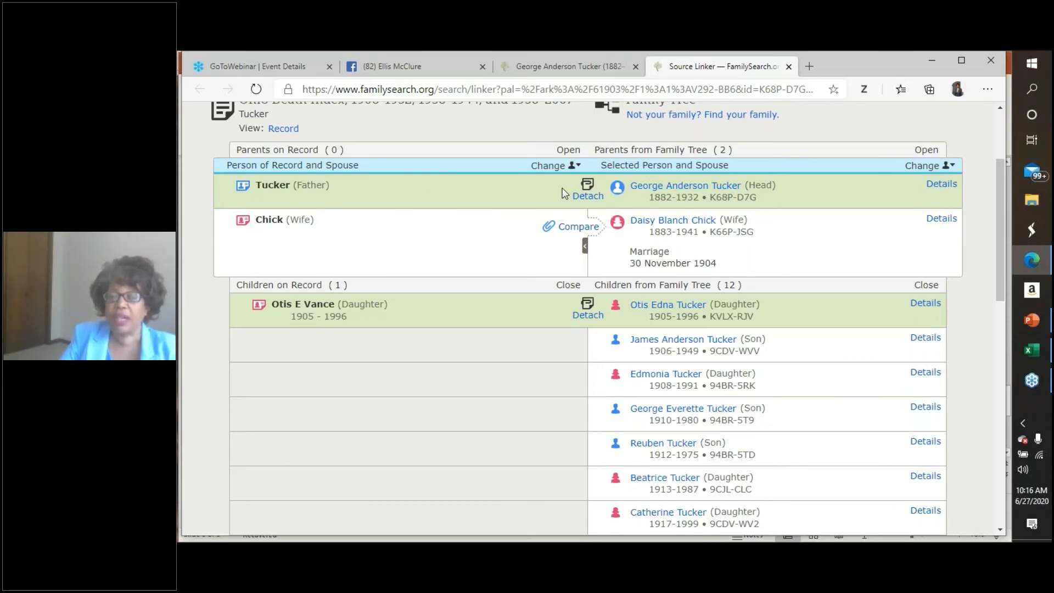
Compare the wife's record entry with the tree and attach the source to her, excluding the Name tag and keeping Sex.
click(588, 229)
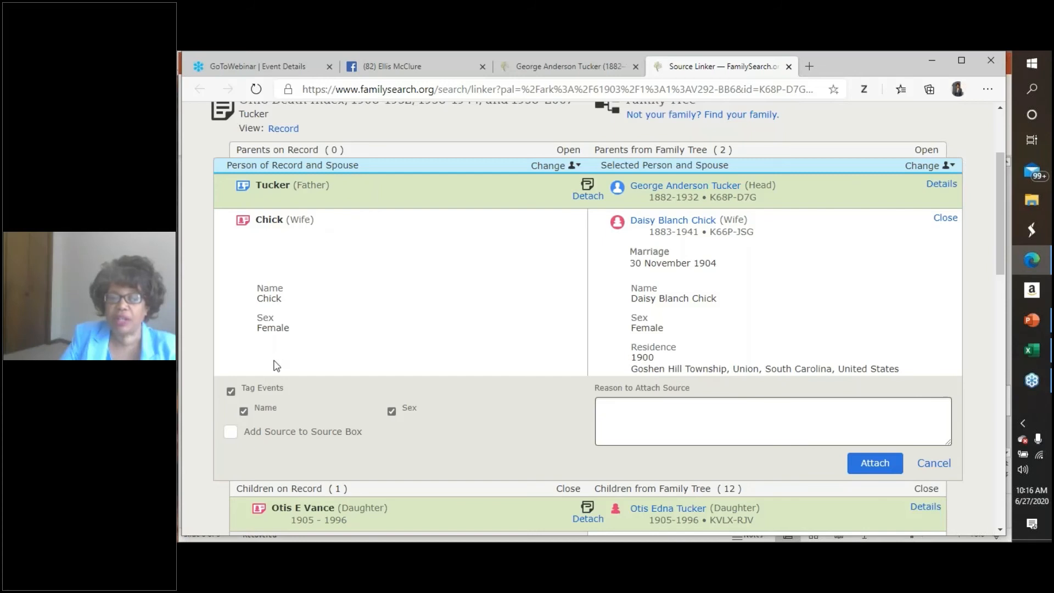
click(244, 412)
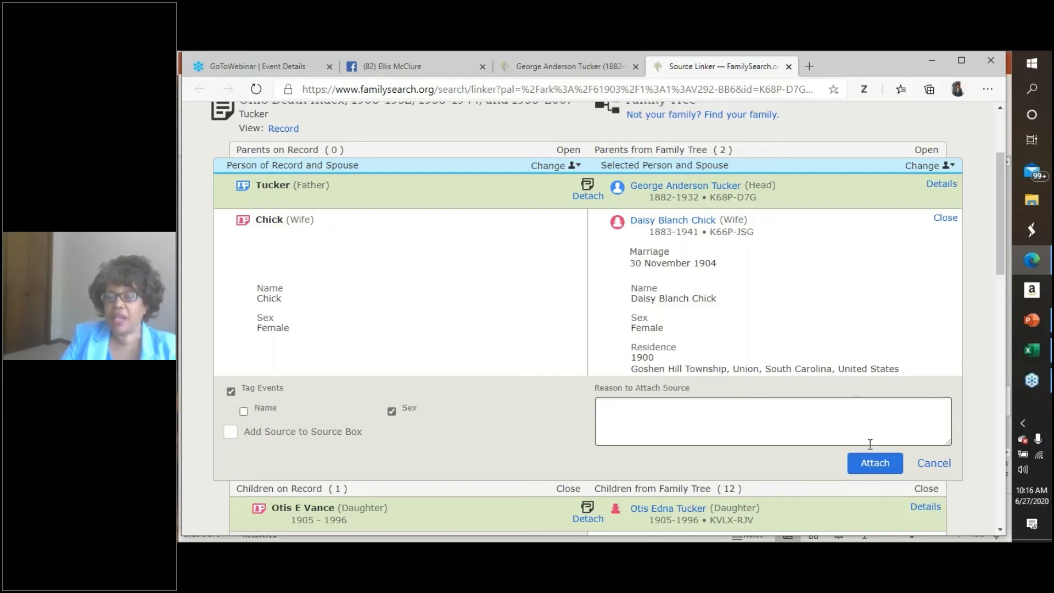
click(870, 466)
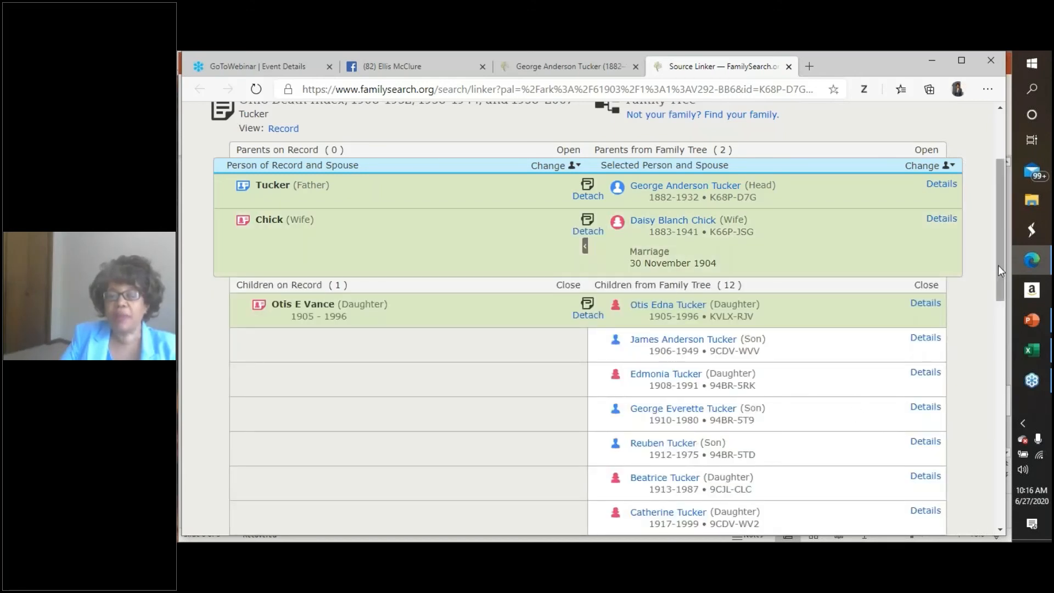
Open the father's person page from his summary card in the source linker.
mouse_move(997, 265)
mouse_down()
mouse_move(996, 244)
mouse_move(996, 279)
mouse_move(996, 264)
mouse_up()
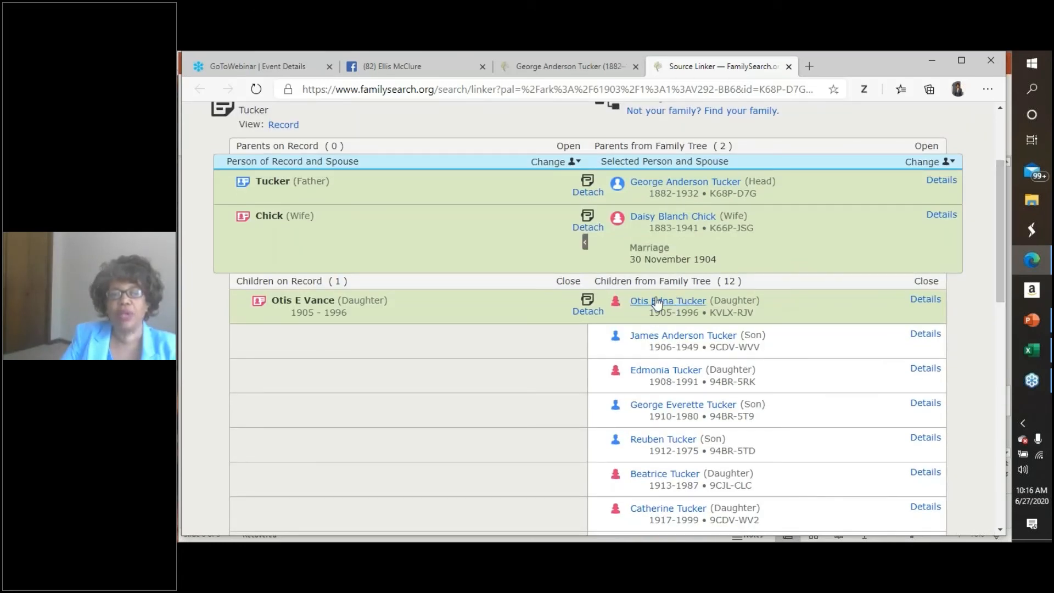
click(669, 186)
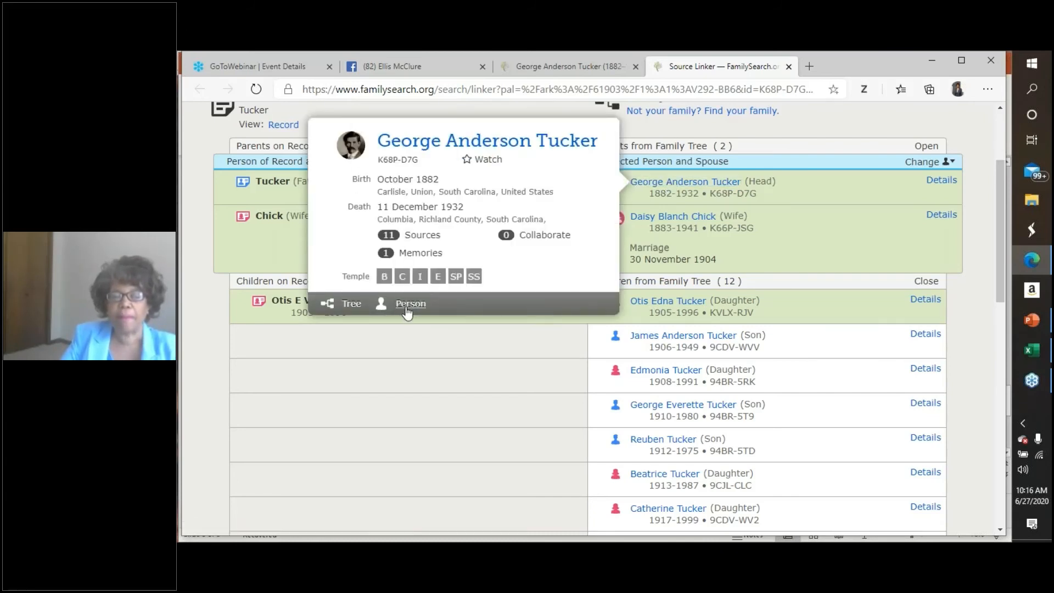
click(407, 309)
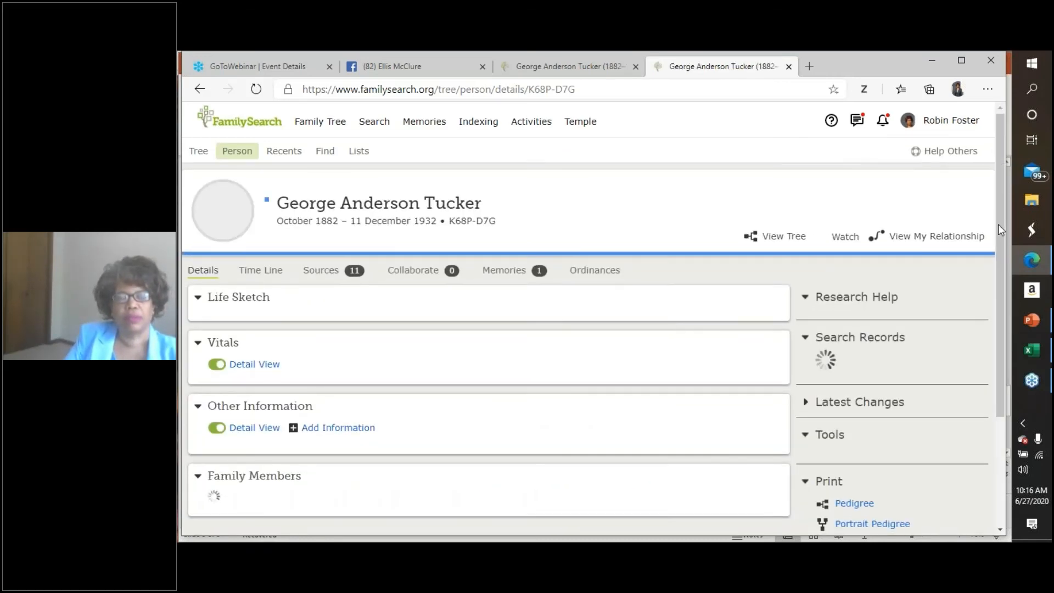
Inspect the indexed information of the 1996 Ohio Death Index entry in the father's sources, and return to his details page.
drag(998, 225, 1002, 270)
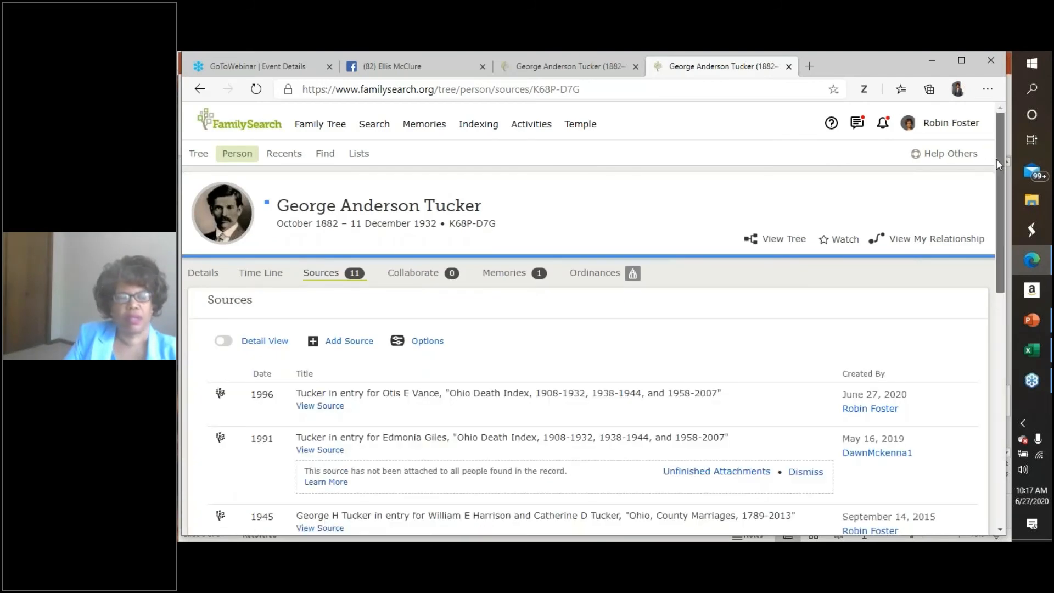
scroll(995, 167, down, 3)
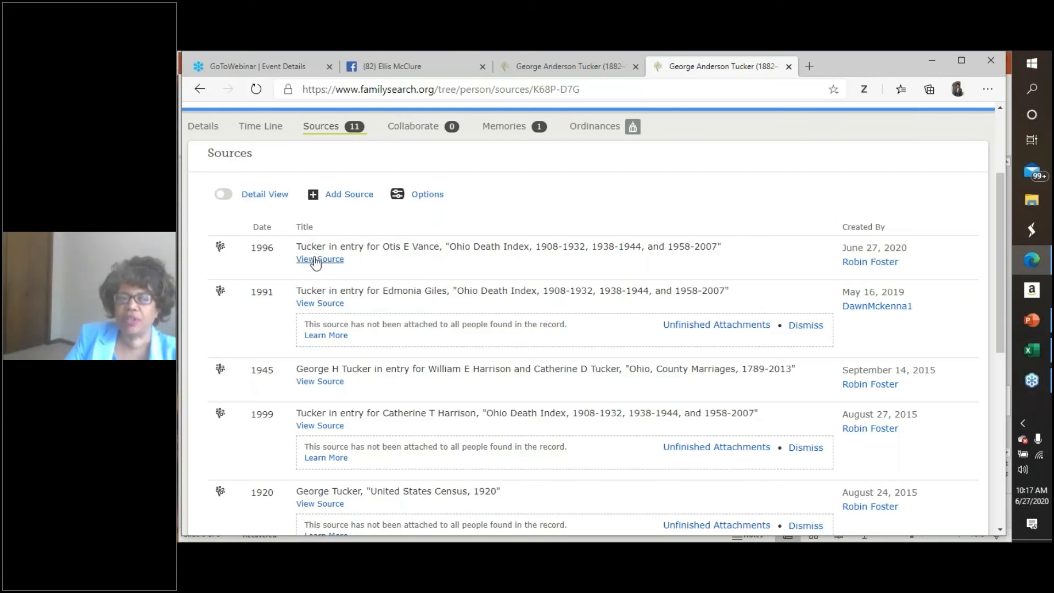
click(348, 268)
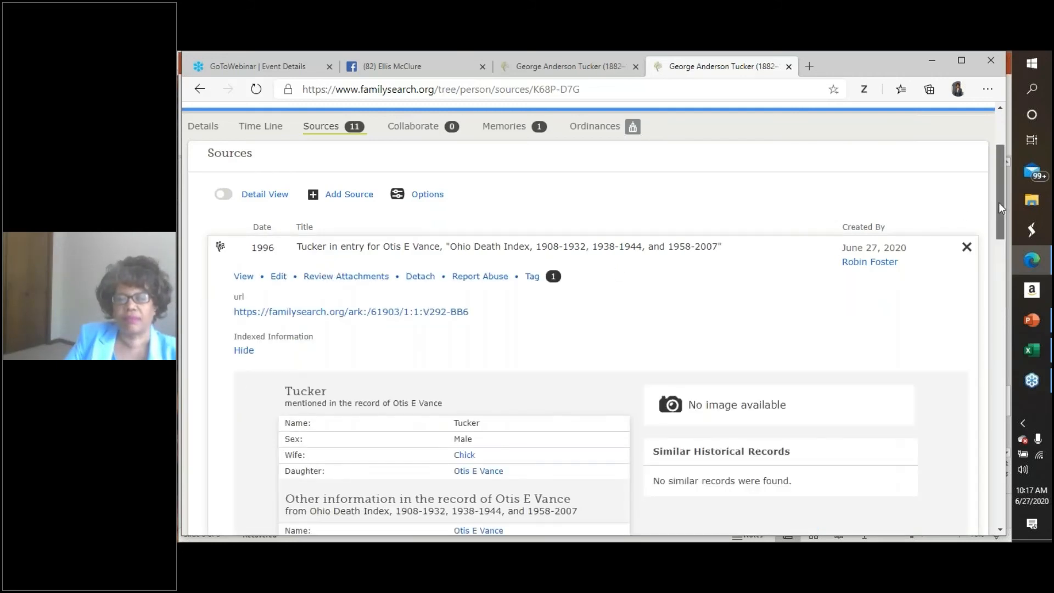
drag(999, 203, 996, 243)
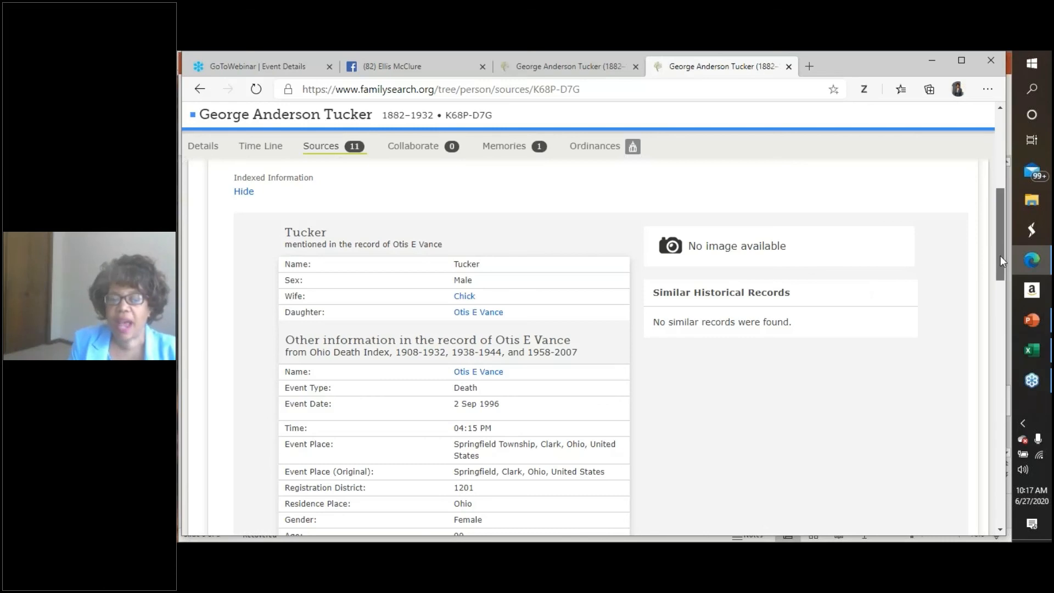
drag(999, 255, 1000, 295)
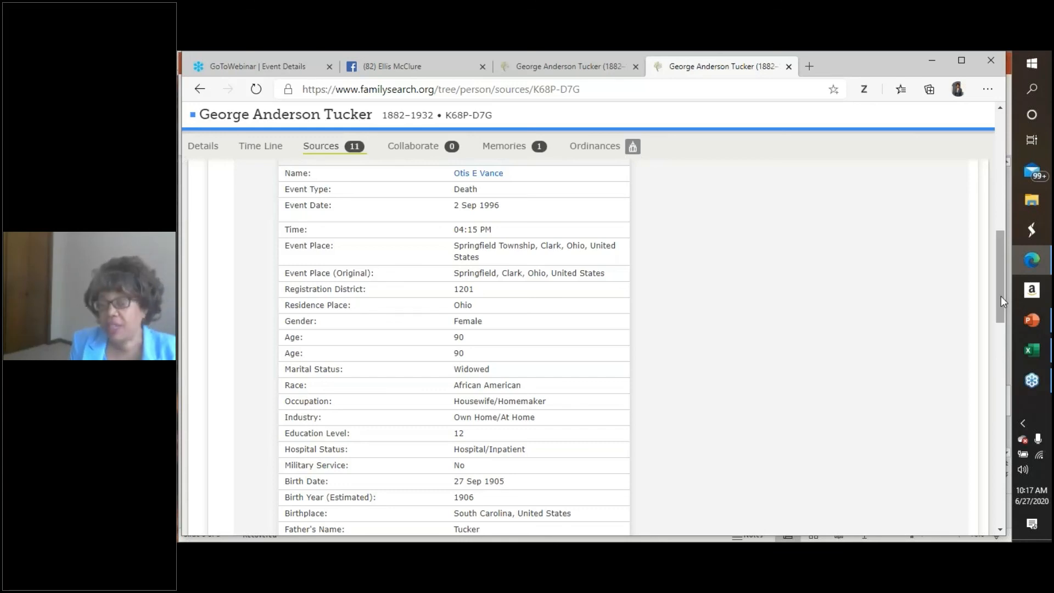
drag(1000, 295, 992, 255)
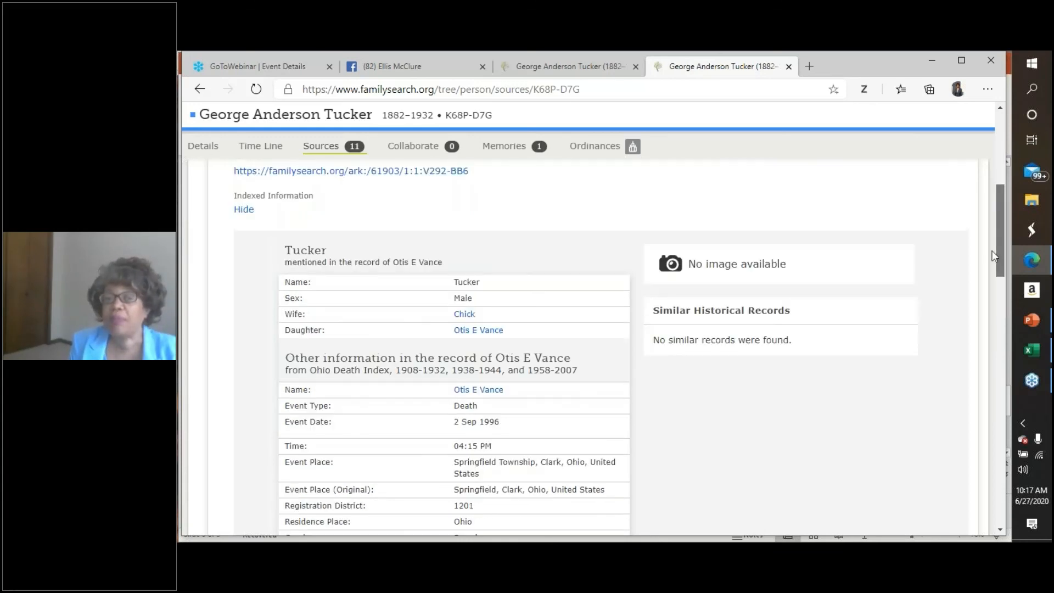
scroll(992, 255, up, 3)
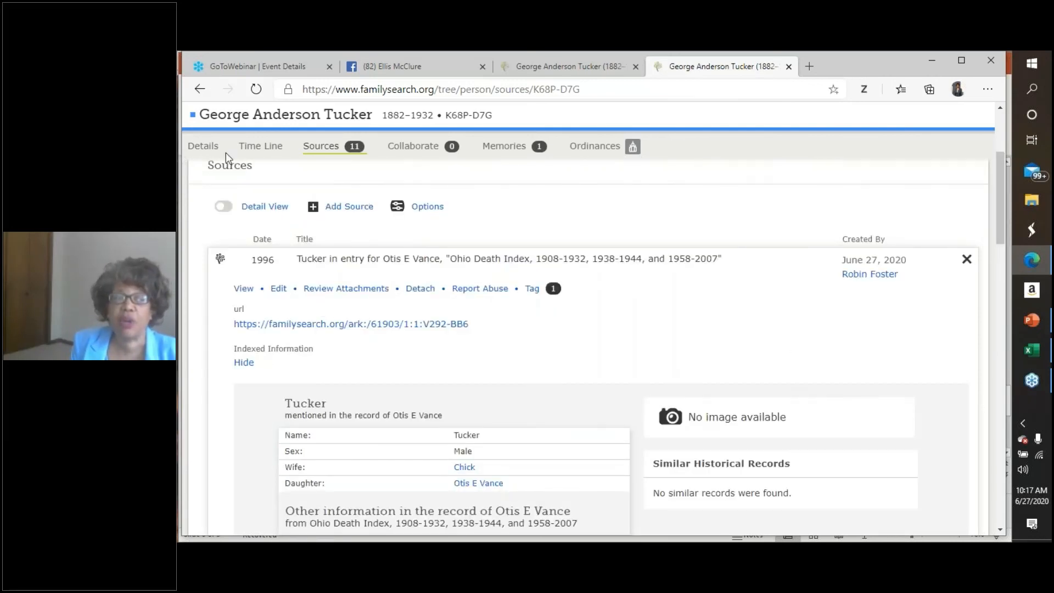
click(207, 146)
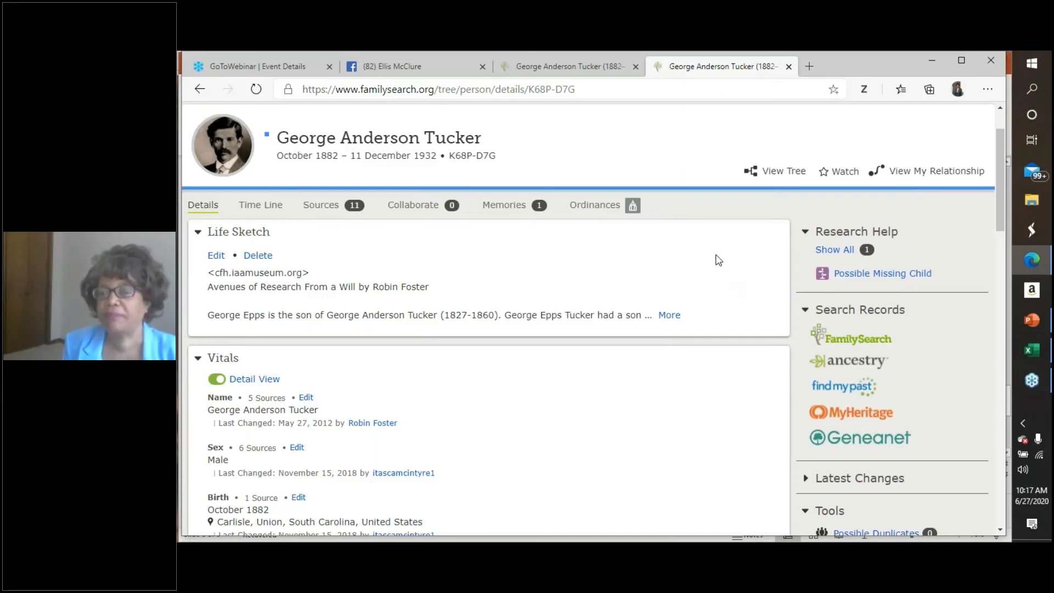
Switch to the PowerPoint presentation and select slide 9, the closing thank-you slide.
click(1037, 320)
click(281, 469)
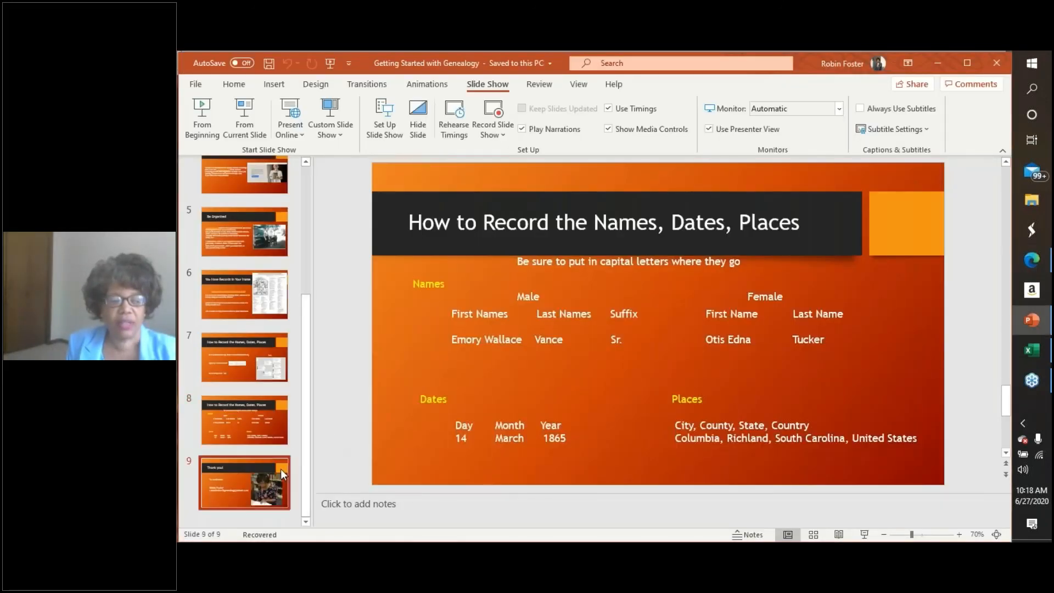